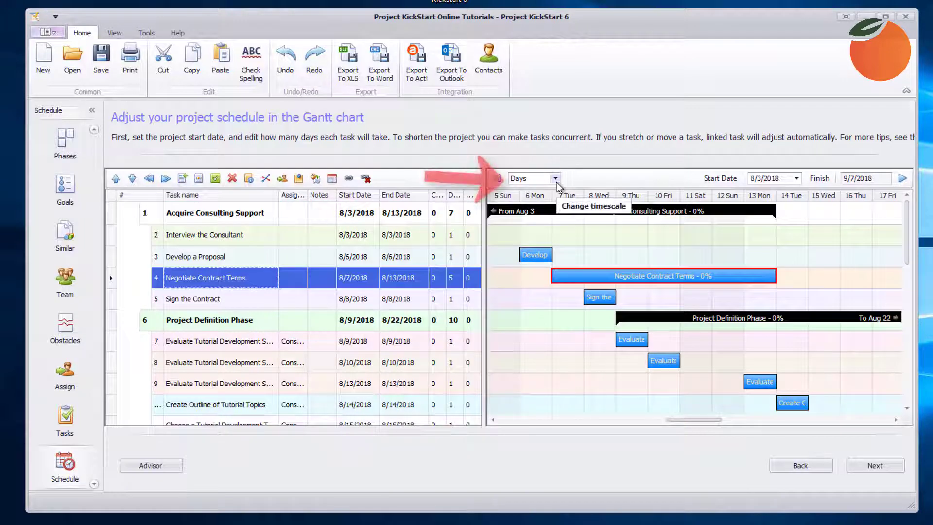
Change the Gantt chart's timescale from Days to Weeks
click(556, 179)
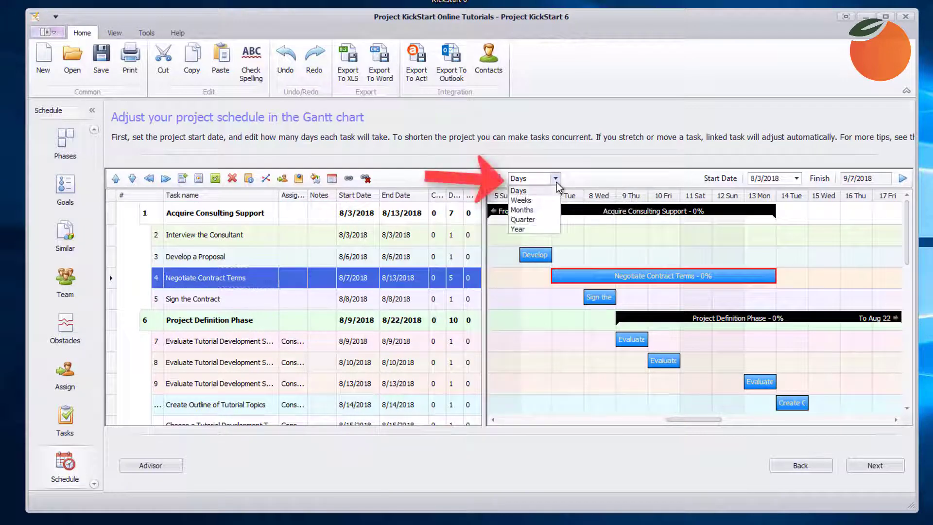
click(527, 200)
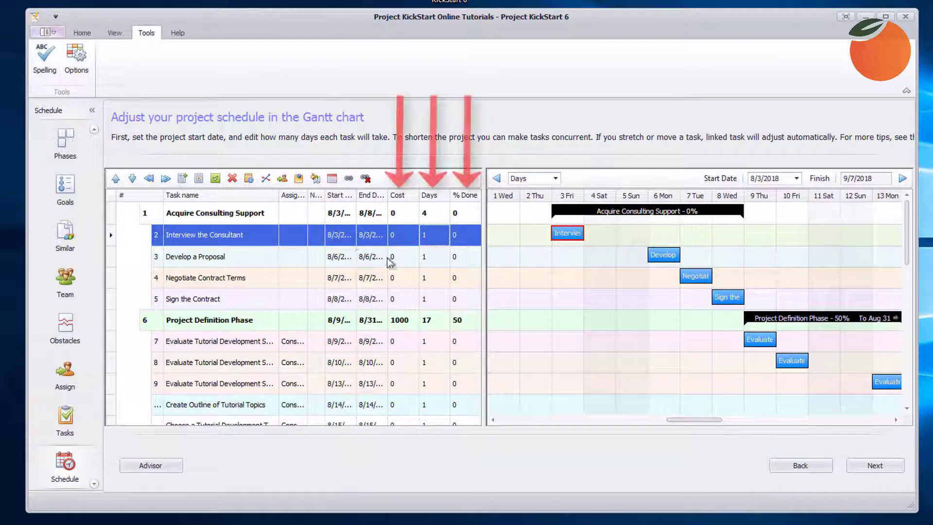
Open the Days value and the End Date calendar of the Interview the Consultant task for editing
click(421, 238)
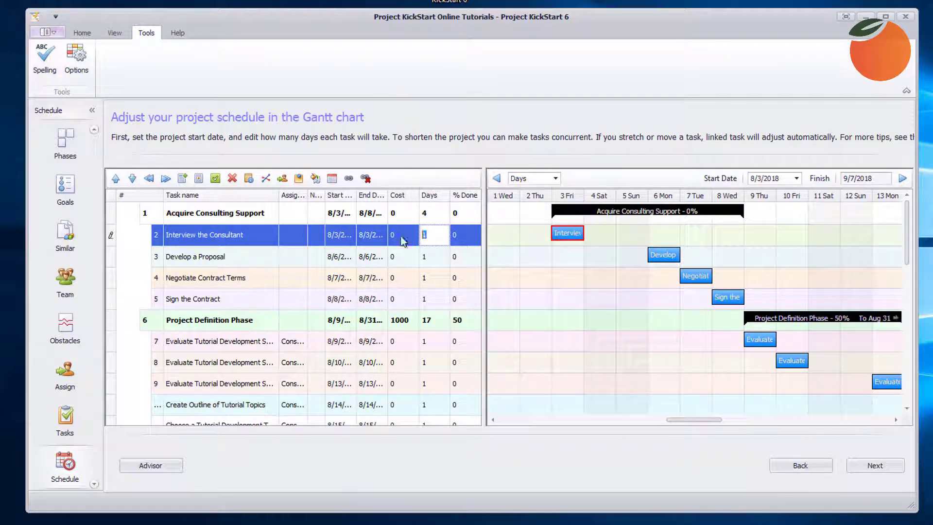
click(383, 237)
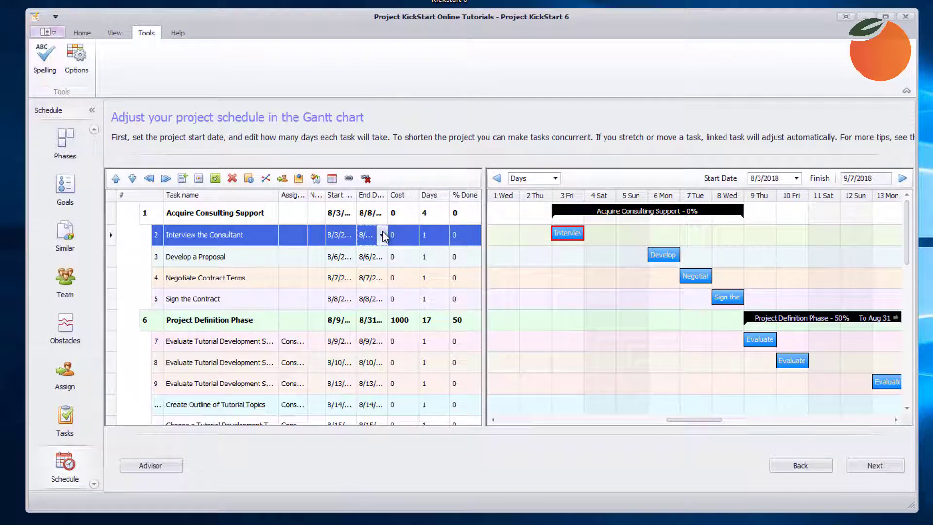
click(383, 236)
click(383, 236)
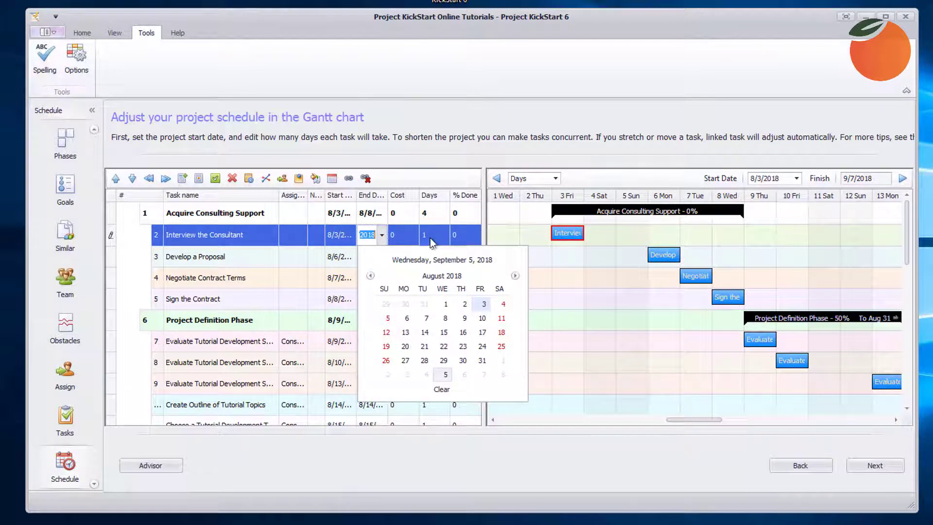
click(430, 238)
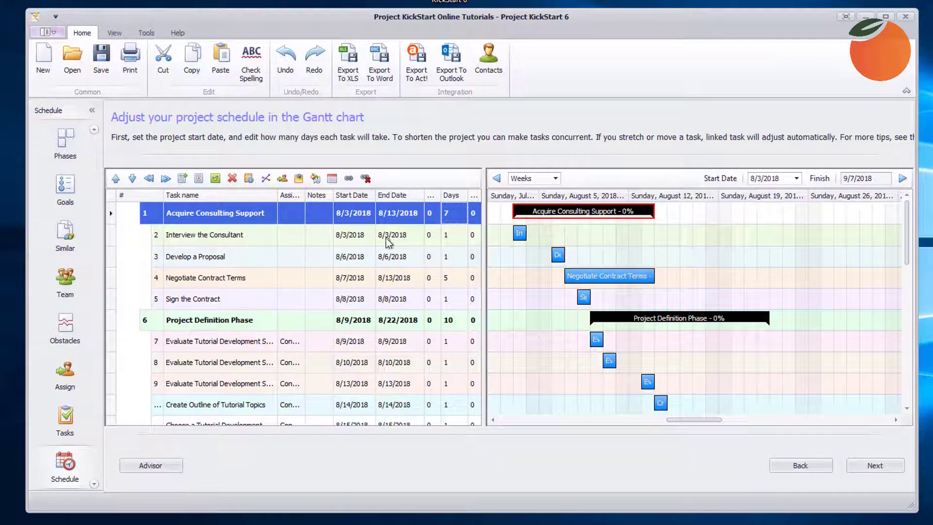
click(386, 238)
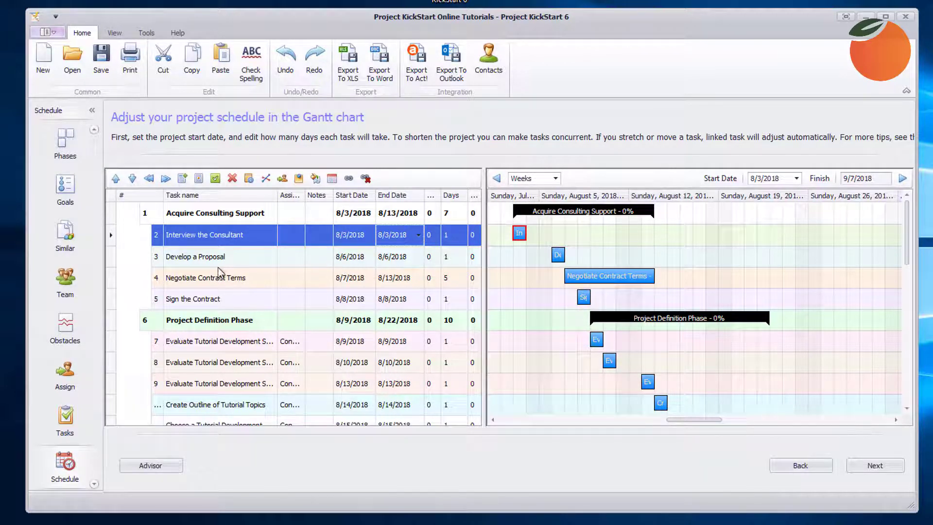
Adjust the duration of the Negotiate Contract Terms task by stretching the ends of its bar in the Gantt chart
click(212, 280)
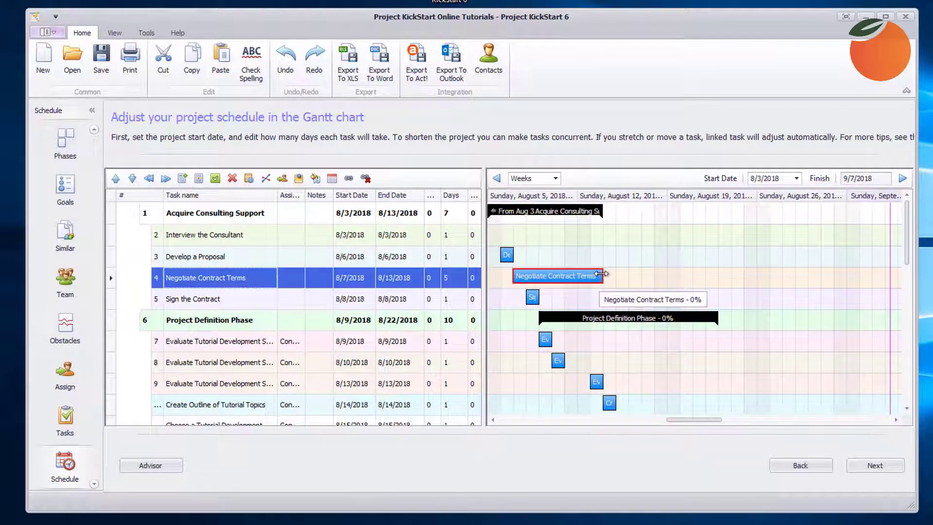
mouse_move(601, 274)
mouse_down()
mouse_move(797, 282)
mouse_move(604, 281)
mouse_up()
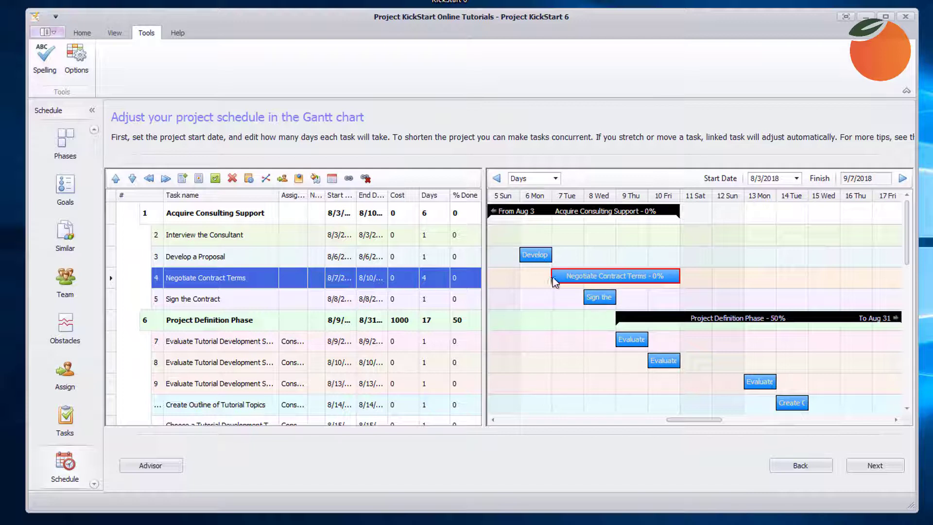
drag(533, 274, 568, 291)
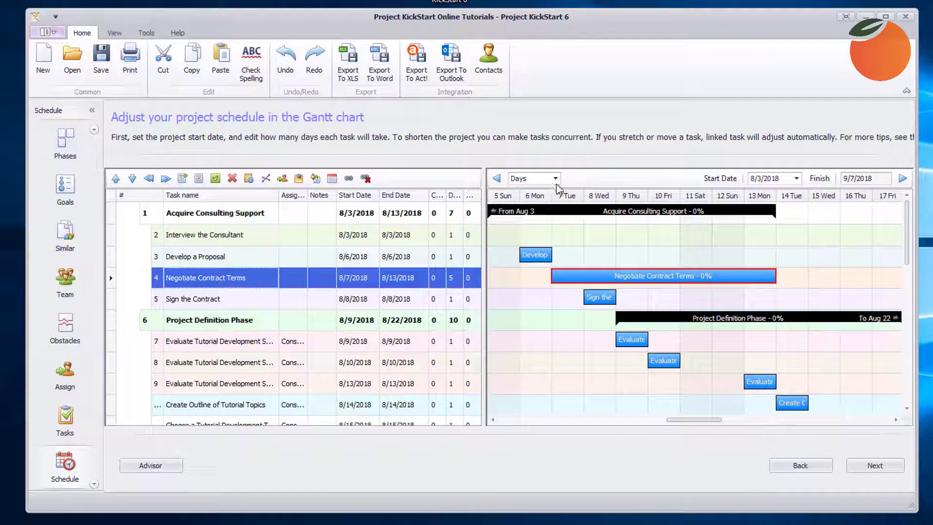
Display the Gantt chart by Weeks instead of Days
click(555, 179)
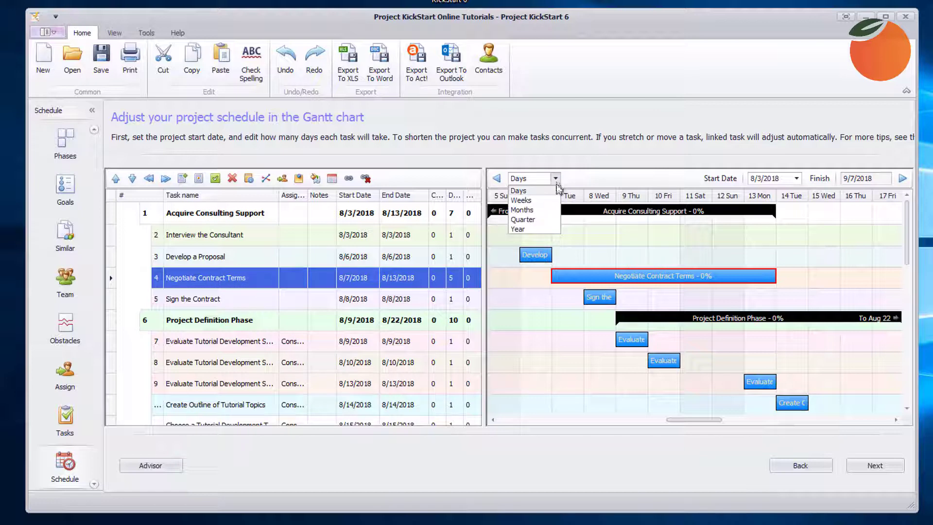
click(519, 200)
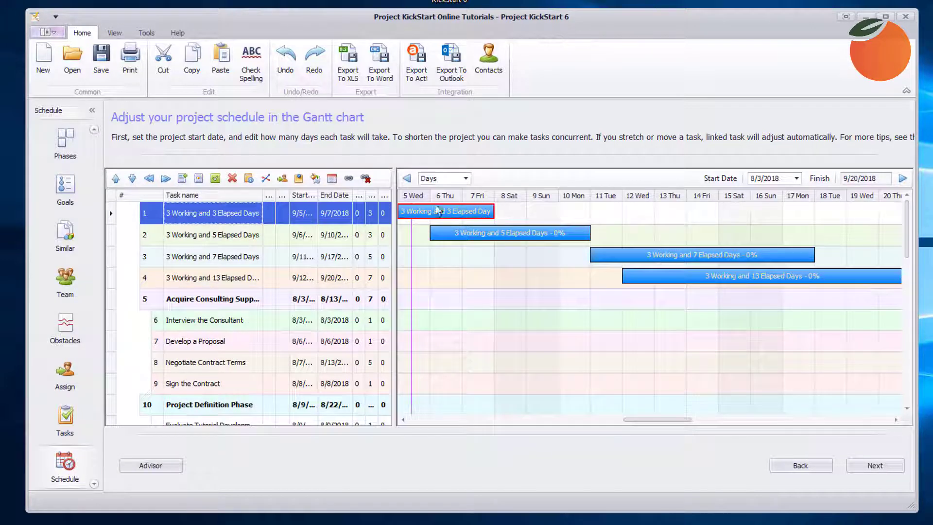
Examine how the working and elapsed-day task bars span the weekends, selecting the 3 Working and 5 Elapsed Days task
key(ctrl)
key(ctrl)
key(ctrl)
key(ctrl)
key(ctrl)
key(ctrl)
key(ctrl)
click(575, 237)
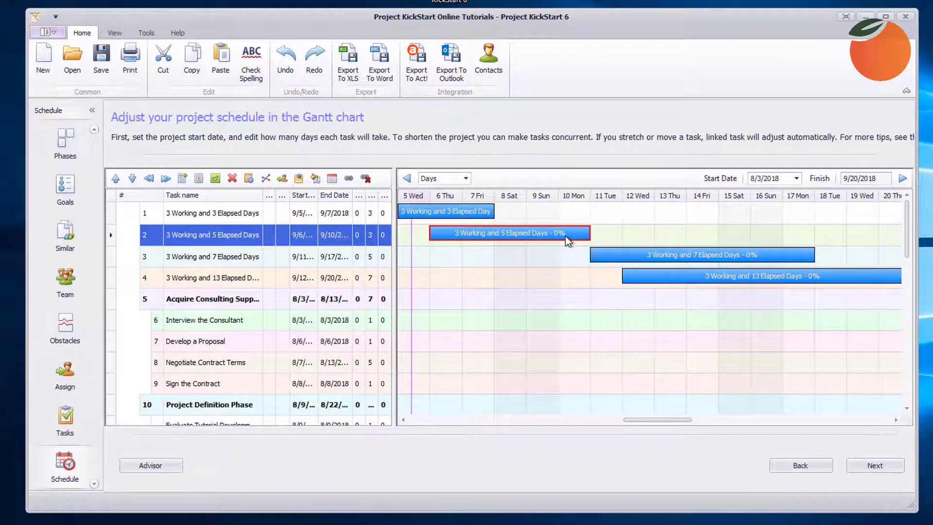
Mark Saturday, November 17, 2018 as a working day in the project's working schedule and save the change
click(332, 180)
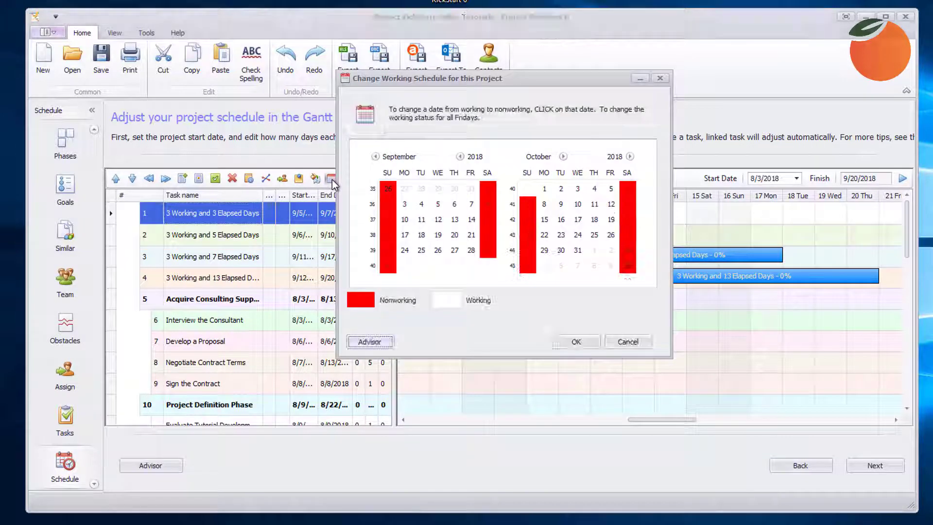
click(562, 156)
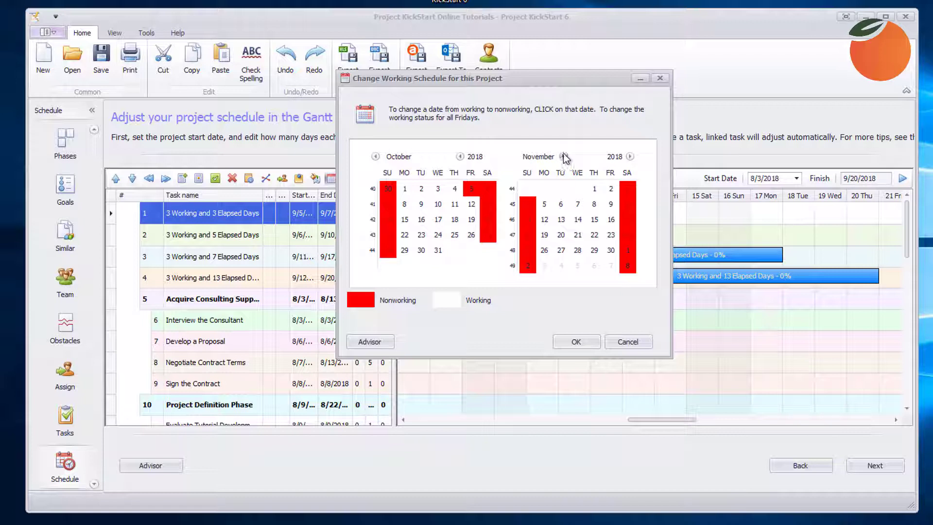
click(611, 235)
click(621, 218)
click(628, 217)
click(583, 342)
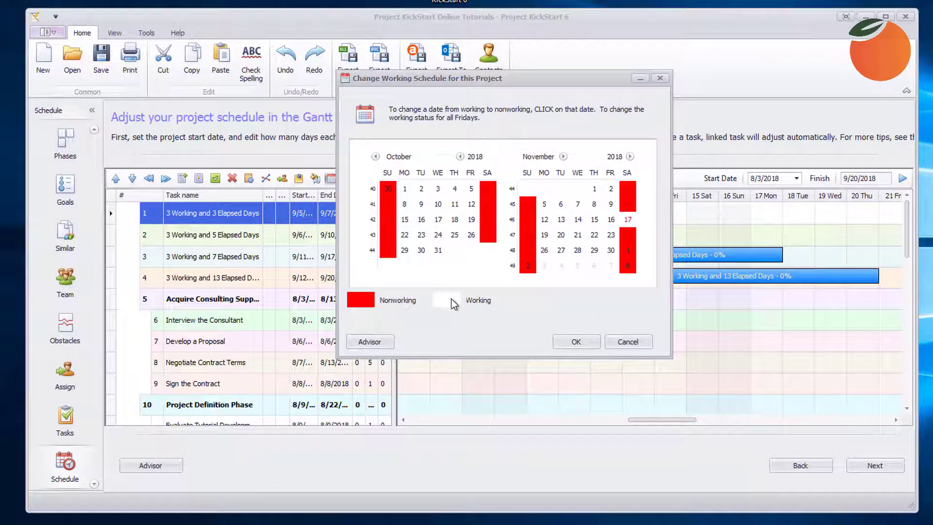
click(586, 340)
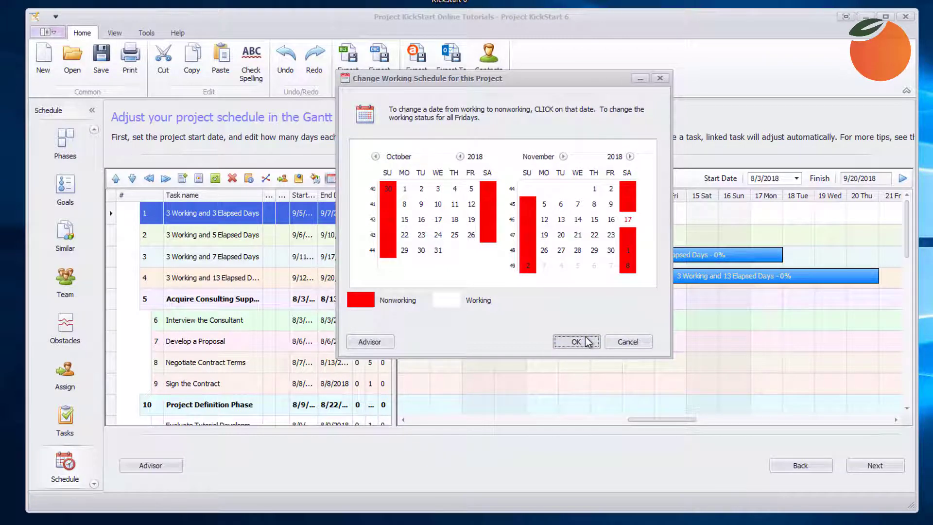
click(588, 342)
Select the 3 Working and 7 Elapsed Days task and examine its bar in the Gantt chart
click(188, 257)
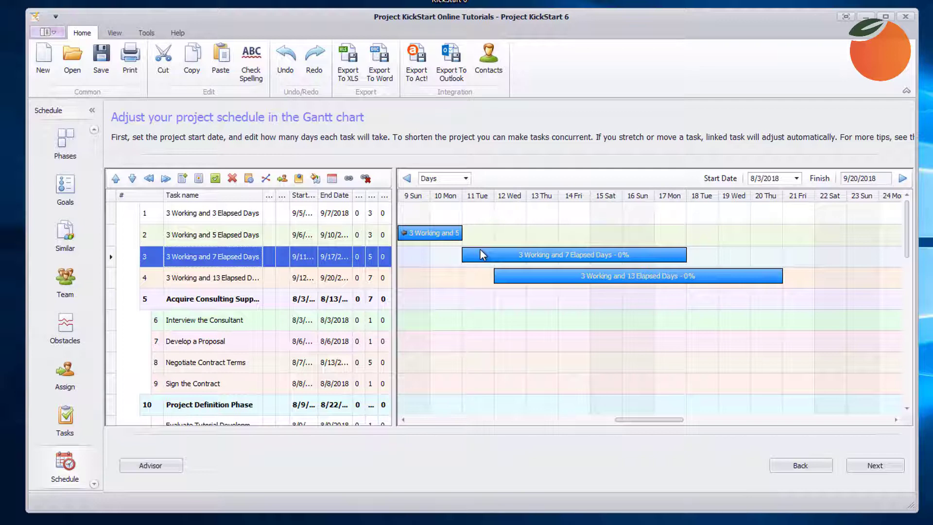
click(480, 249)
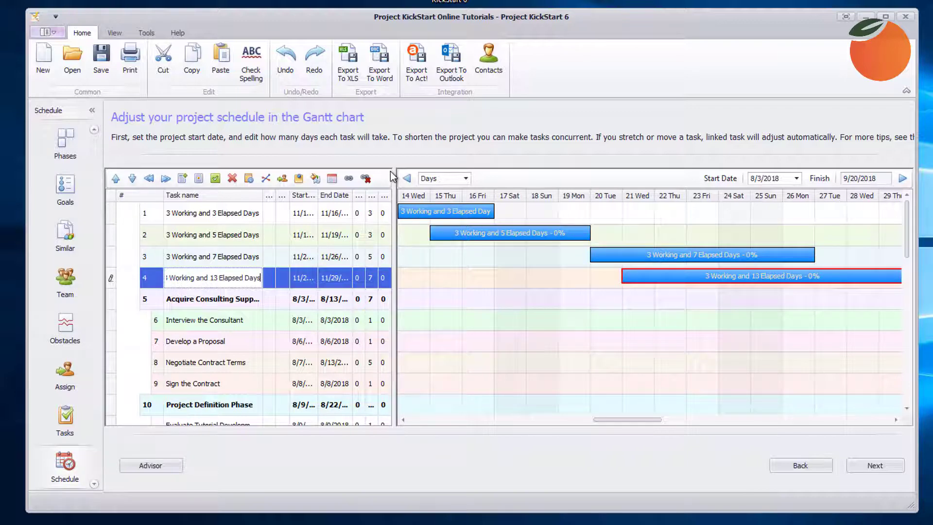
Open the project's working schedule, go to November 2018 and accept the working and nonworking days
click(331, 179)
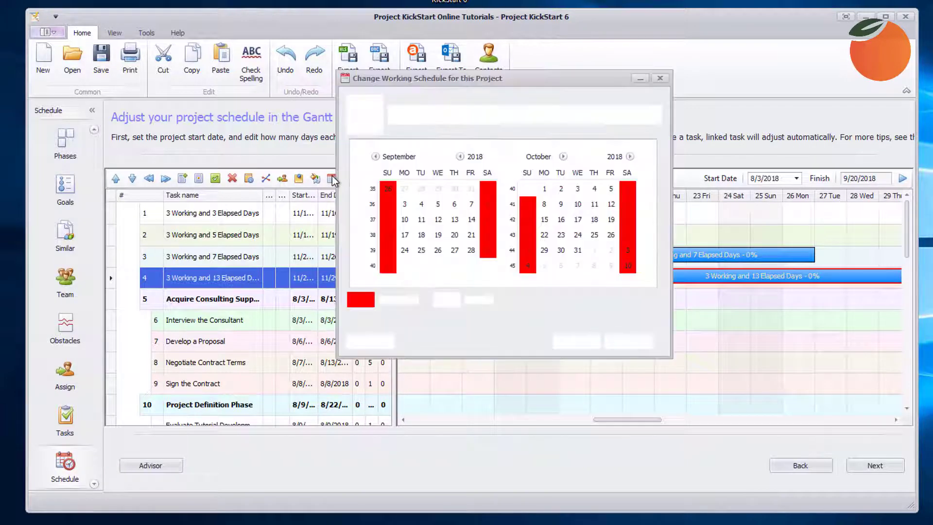
click(564, 156)
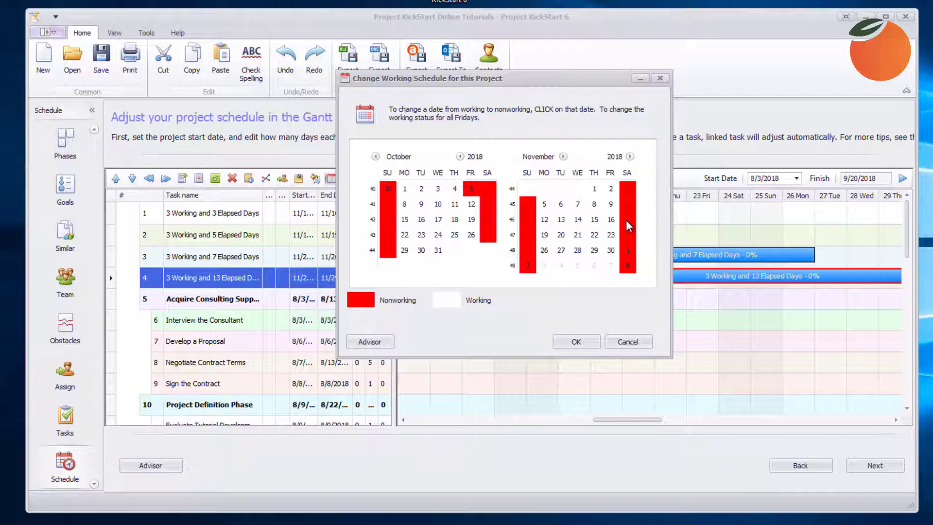
click(576, 342)
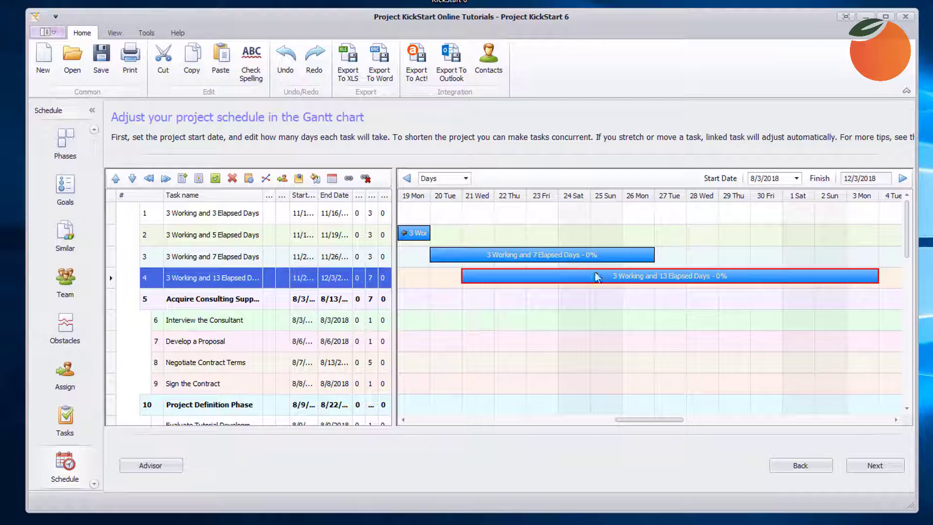
Examine the span of the 3 Working and 13 Elapsed Days bar across its working and nonworking days
click(470, 281)
click(480, 277)
key(ctrl)
key(ctrl)
key(ctrl)
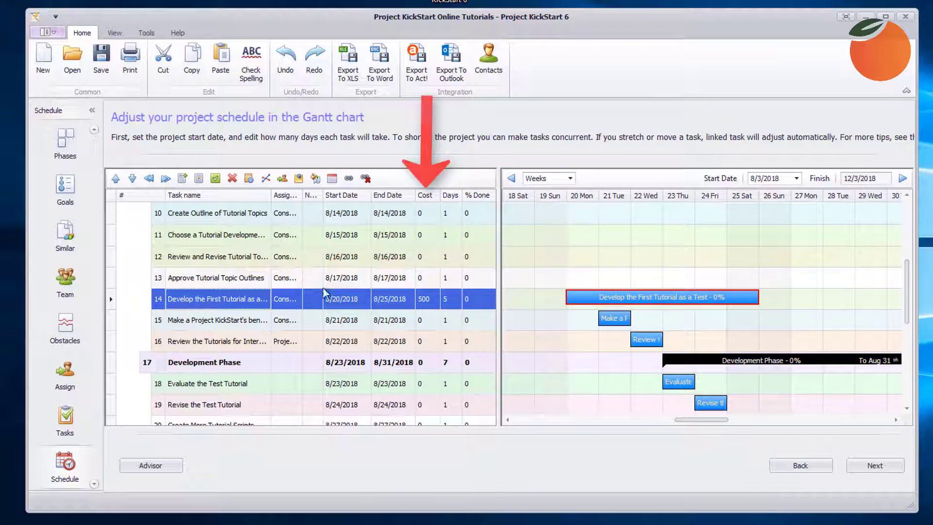
Select the Develop the First Tutorial as a Test task and examine its Cost, Days and % Done values
click(226, 299)
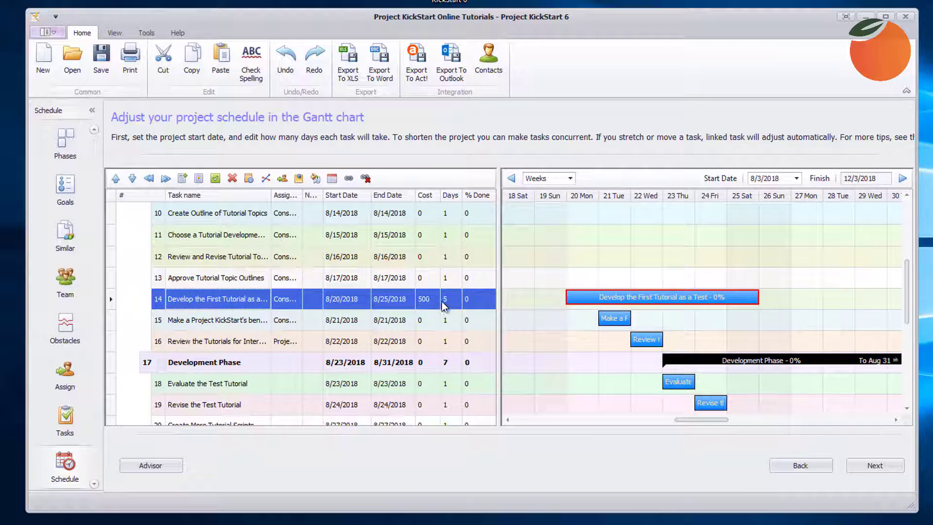
click(428, 300)
click(474, 303)
click(449, 296)
click(450, 299)
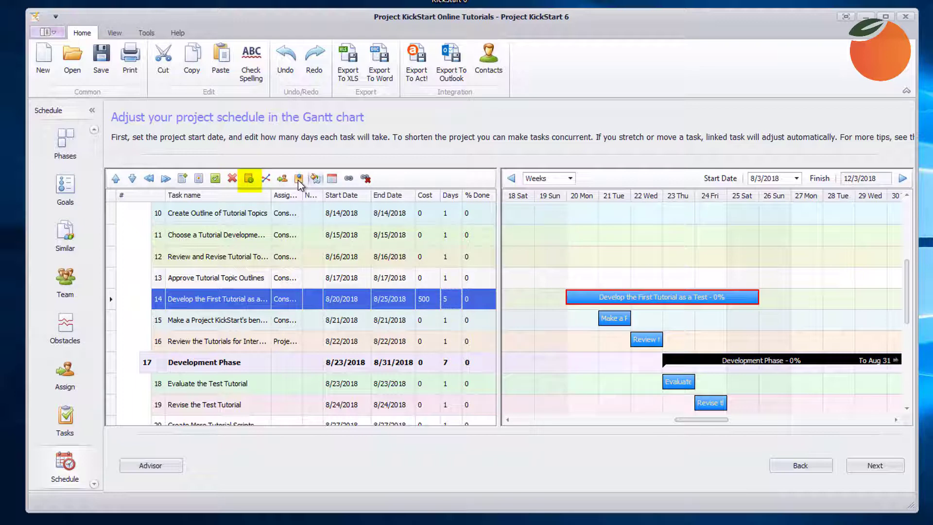
Update the Develop the First Tutorial as a Test details to 50% done, cost 1000 and 10 days, adding a note about the doubled time and cost
click(249, 179)
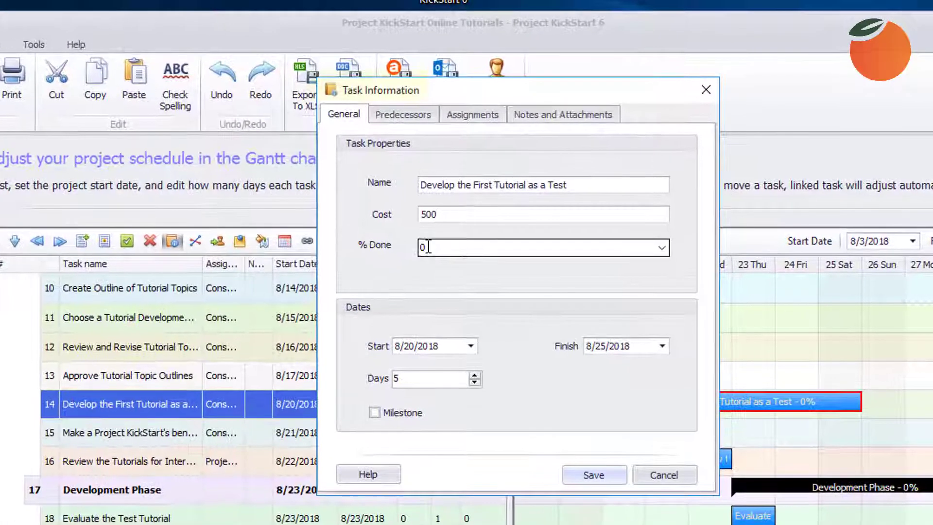
click(426, 226)
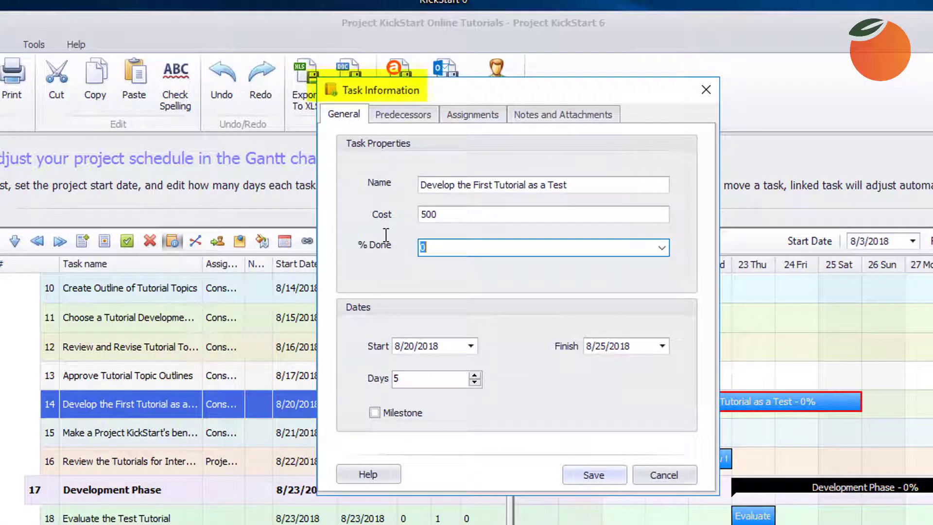
text(50)
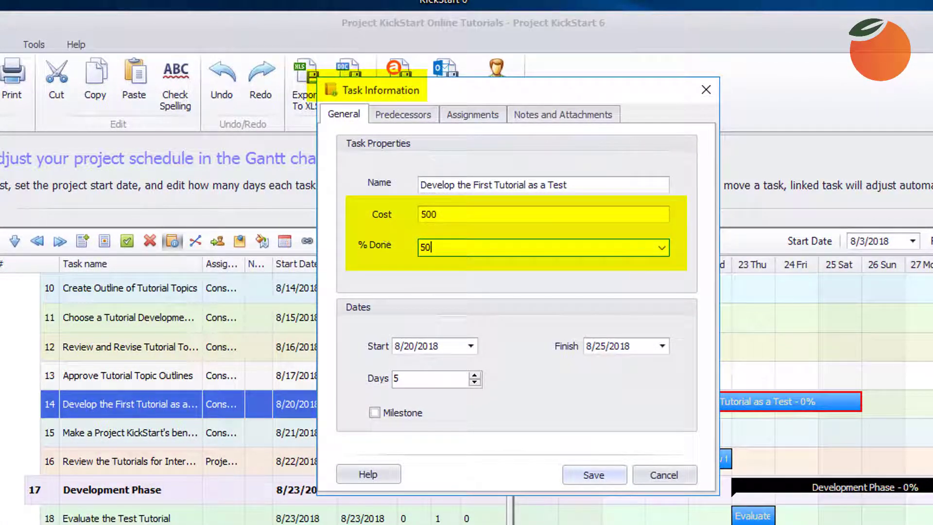
key(shift+Tab)
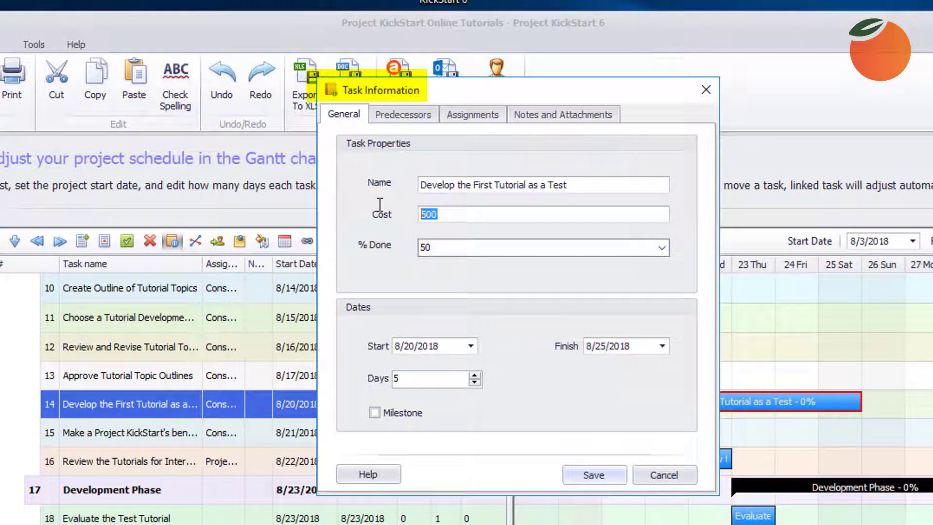
text(1000)
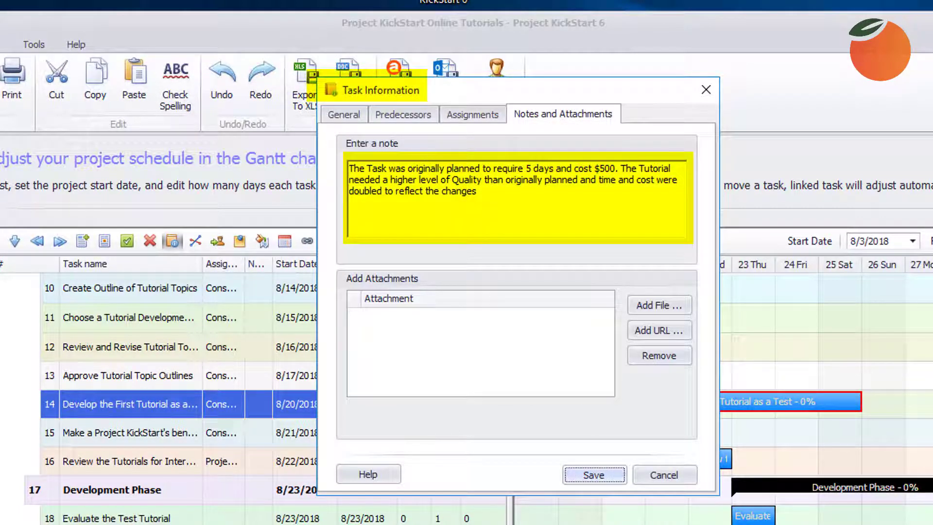
click(594, 475)
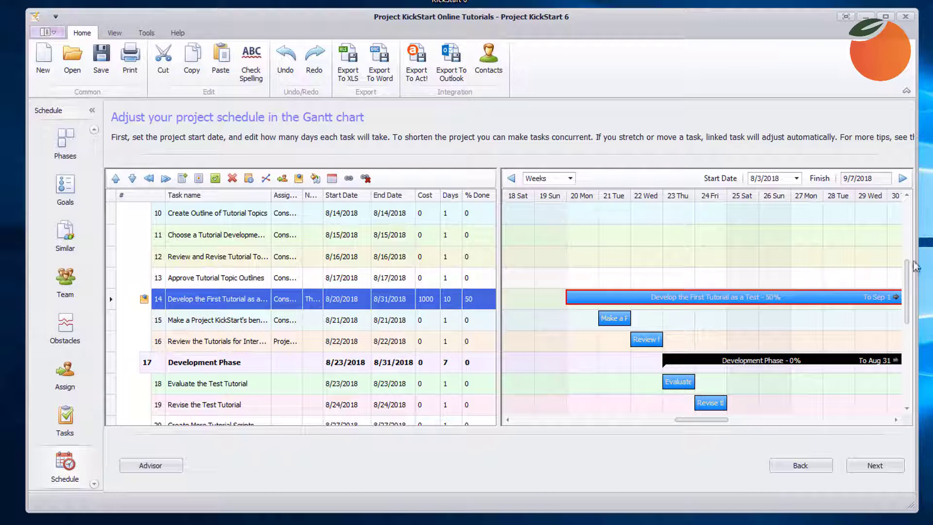
Examine the Project Definition Phase summary row and its bar in the Gantt chart for rolled-up cost, days and completion
scroll(912, 236, up, 3)
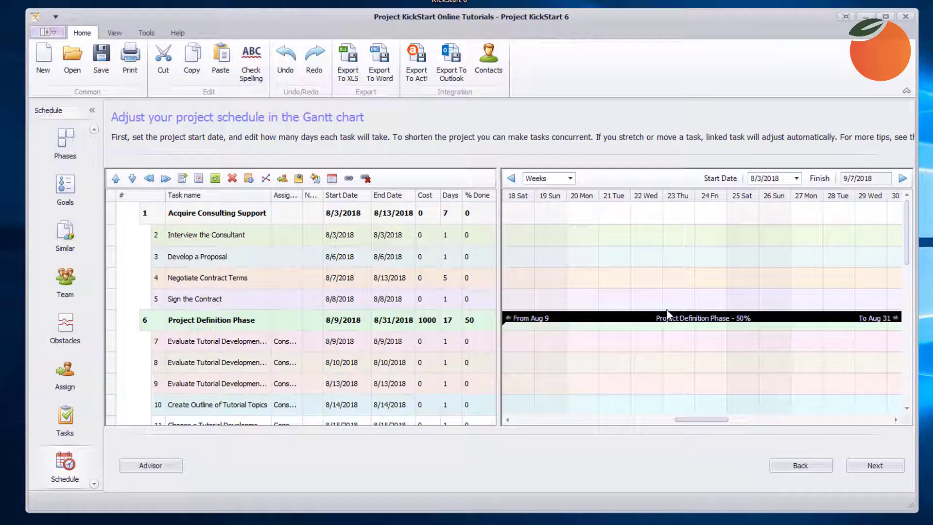
scroll(638, 328, right, 3)
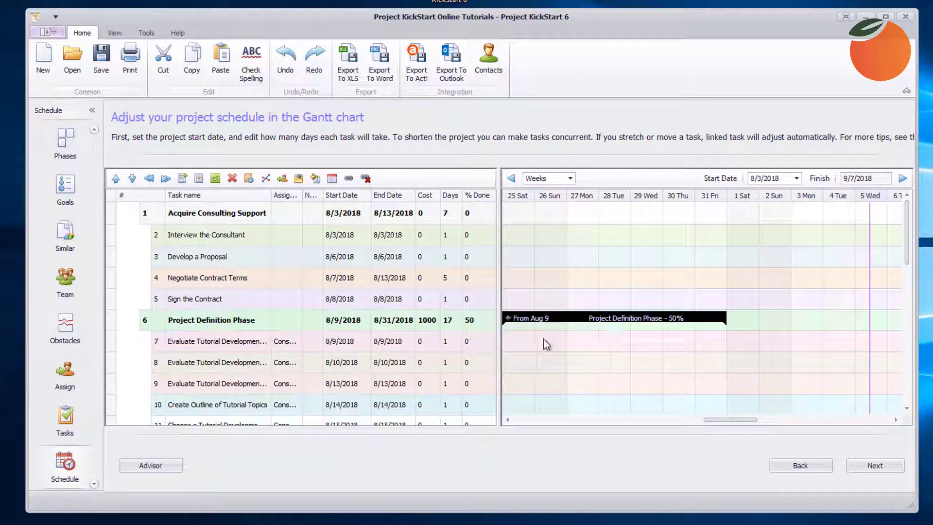
scroll(541, 339, left, 5)
scroll(541, 339, left, 3)
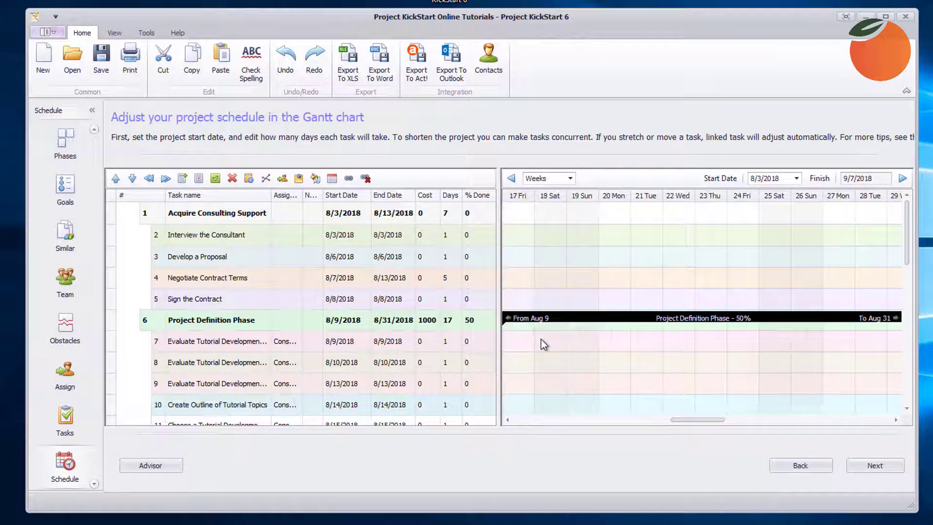
scroll(542, 337, right, 2)
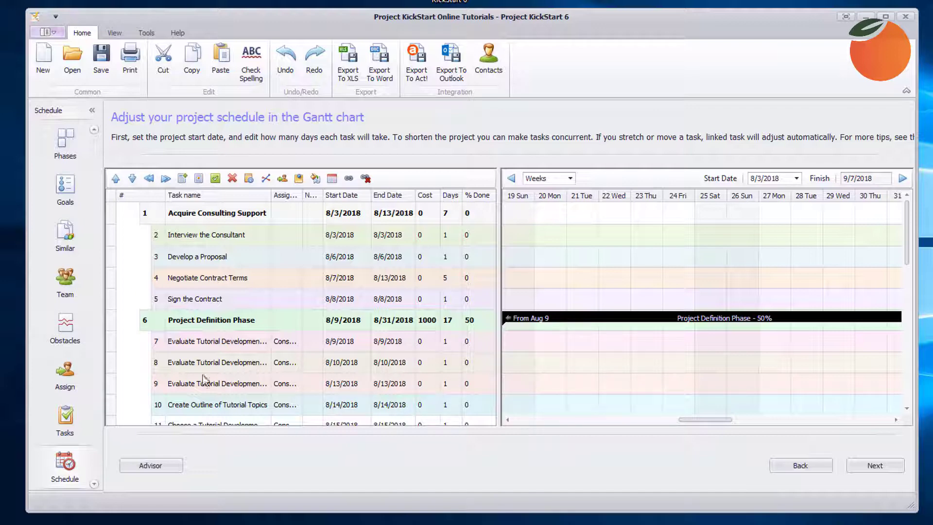
Turn the Sign the Contract task into a milestone by setting its duration to 0 days
click(185, 388)
scroll(185, 388, down, 2)
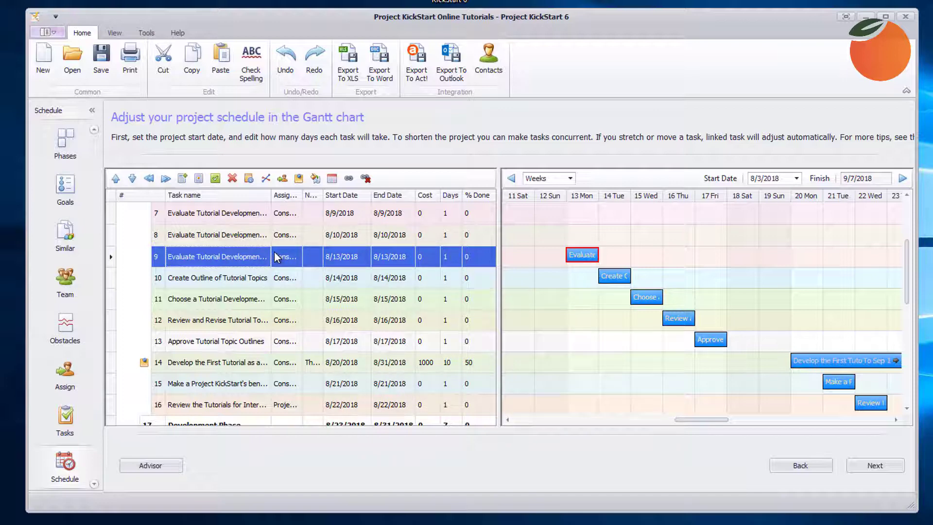
scroll(267, 287, up, 2)
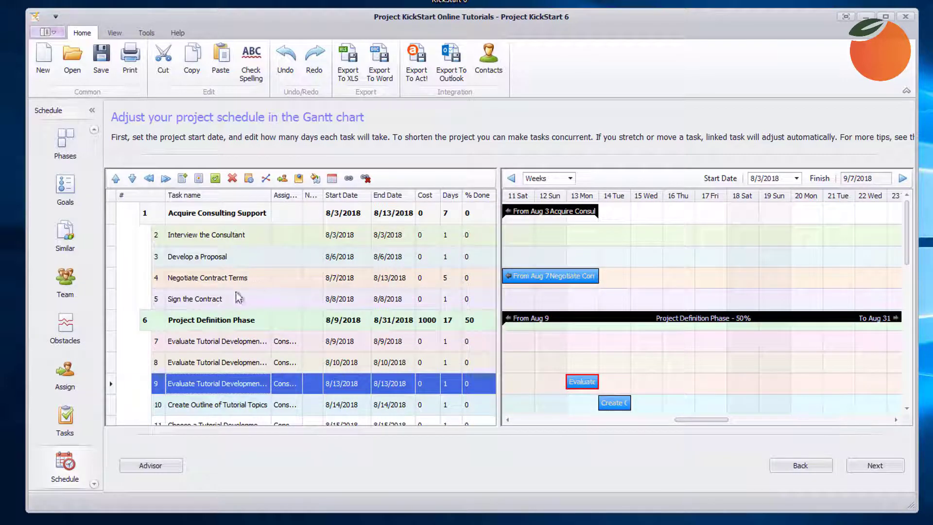
click(227, 303)
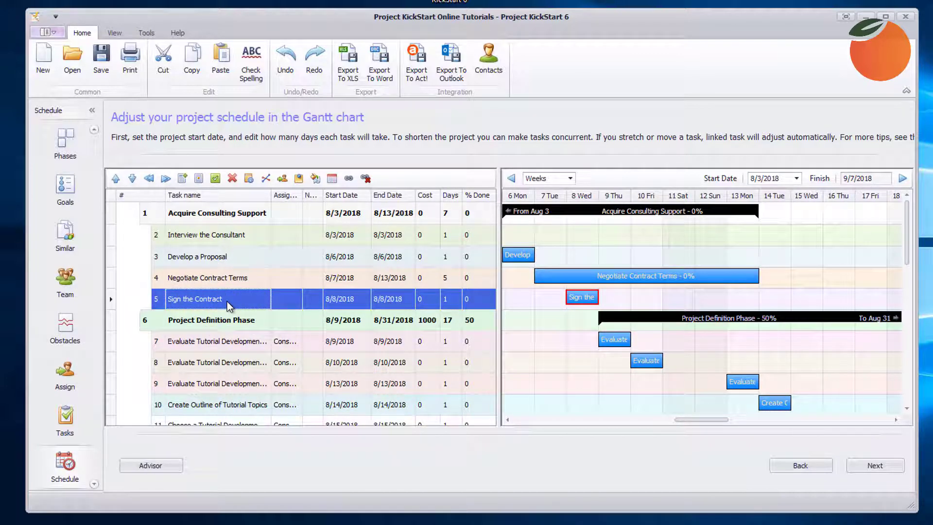
click(454, 299)
drag(456, 300, 414, 290)
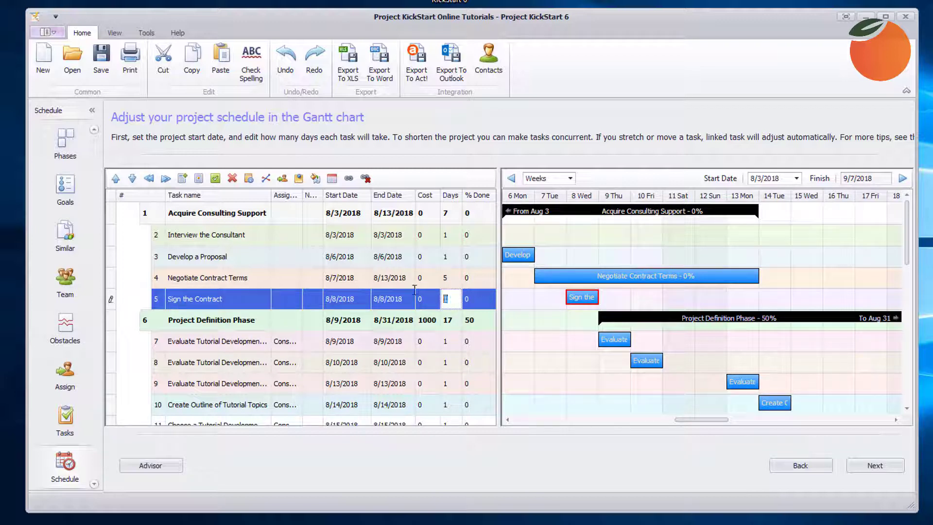
text(0)
key(Return)
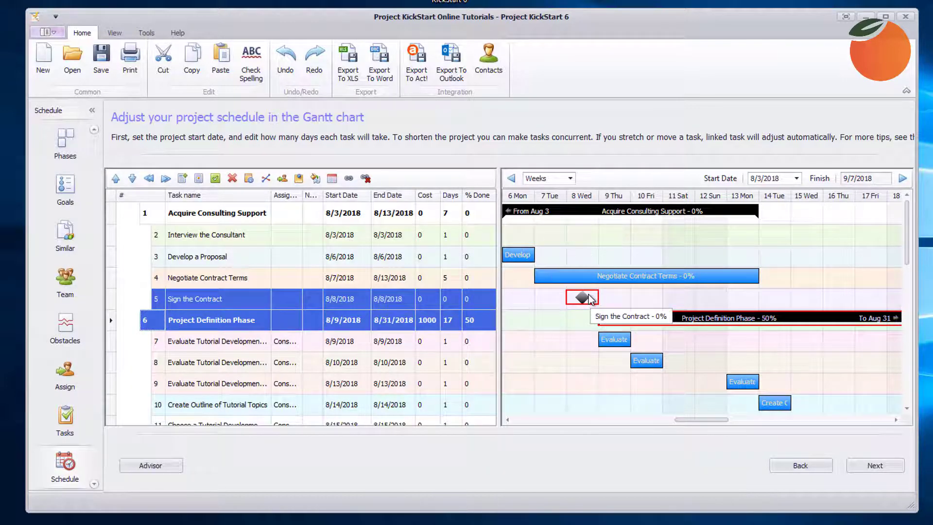
Examine the Sign the Contract milestone and its start date beside Negotiate Contract Terms, and view the available bar colors without changing any
click(684, 286)
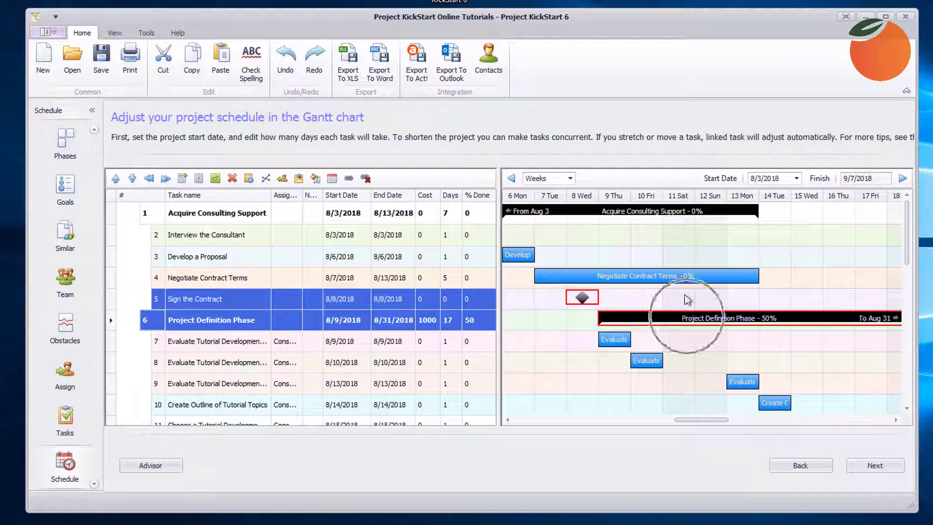
click(351, 303)
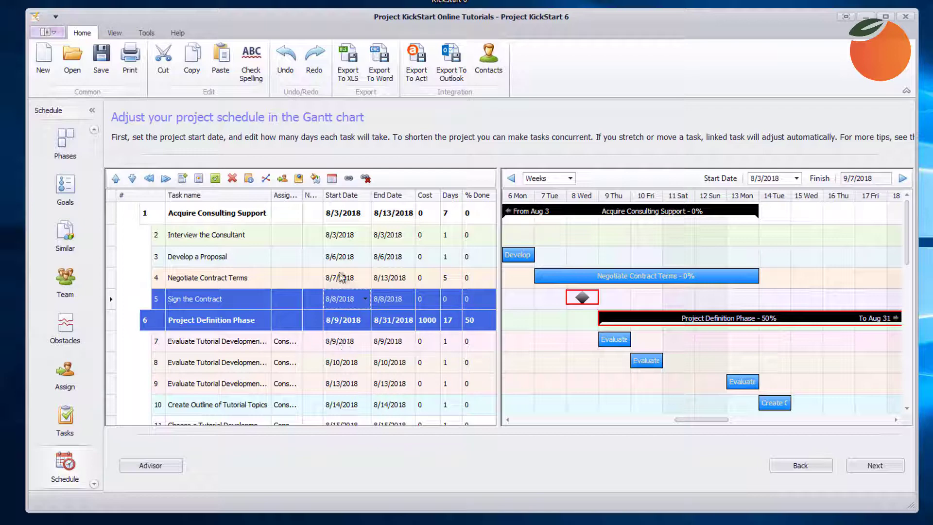
click(339, 281)
click(339, 298)
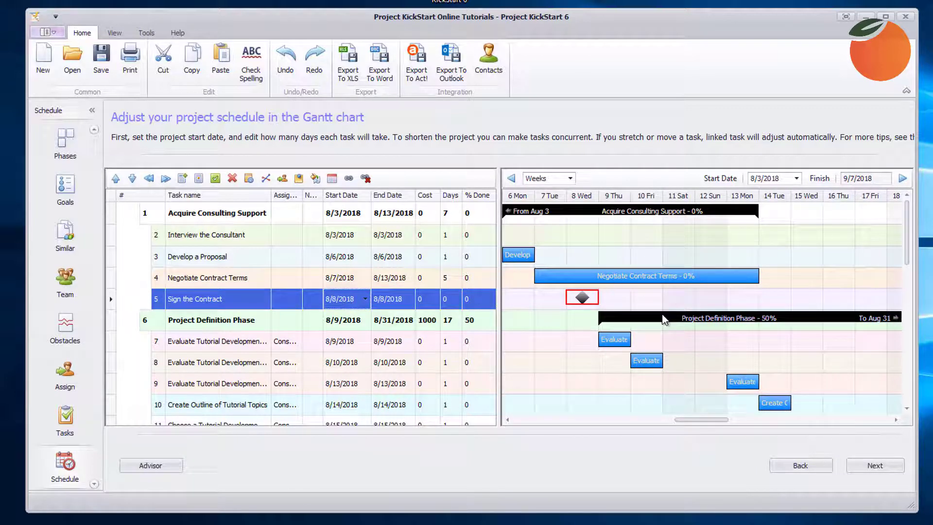
click(316, 178)
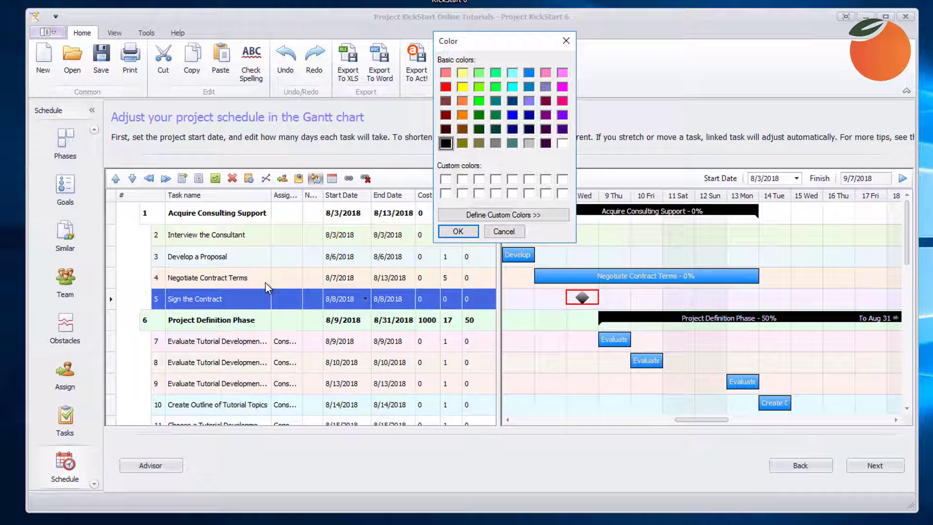
click(506, 232)
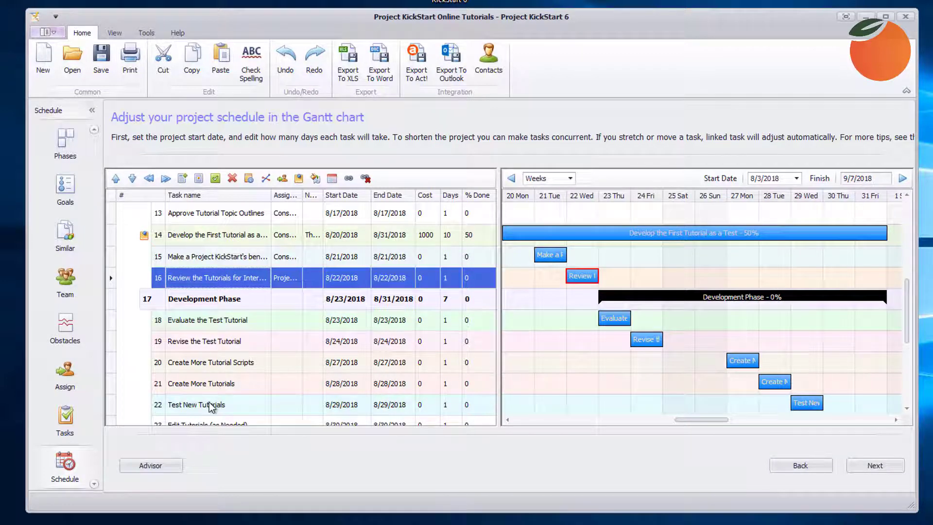
Add tasks 22, 24 and 30 to the selected task 16 and color all their Gantt bars violet
click(209, 402)
scroll(209, 402, down, 1)
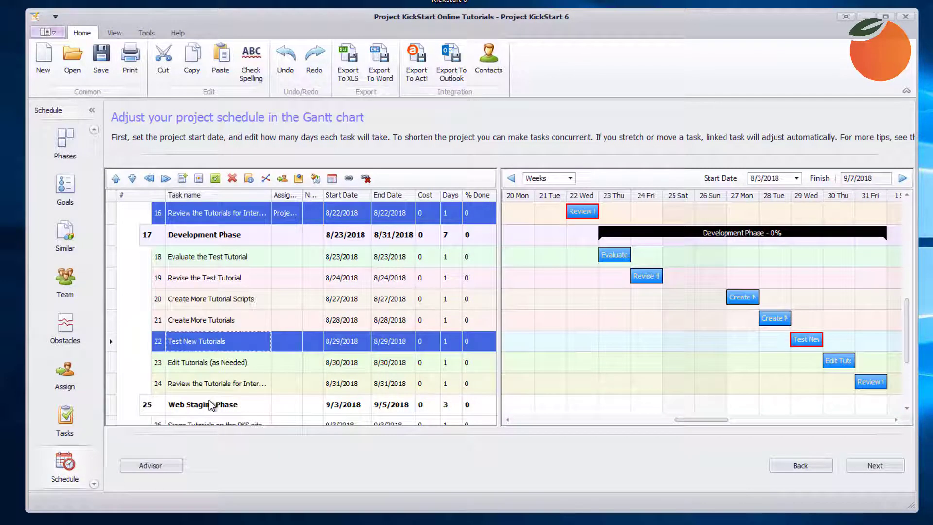
scroll(211, 404, down, 1)
ctrl+click(216, 321)
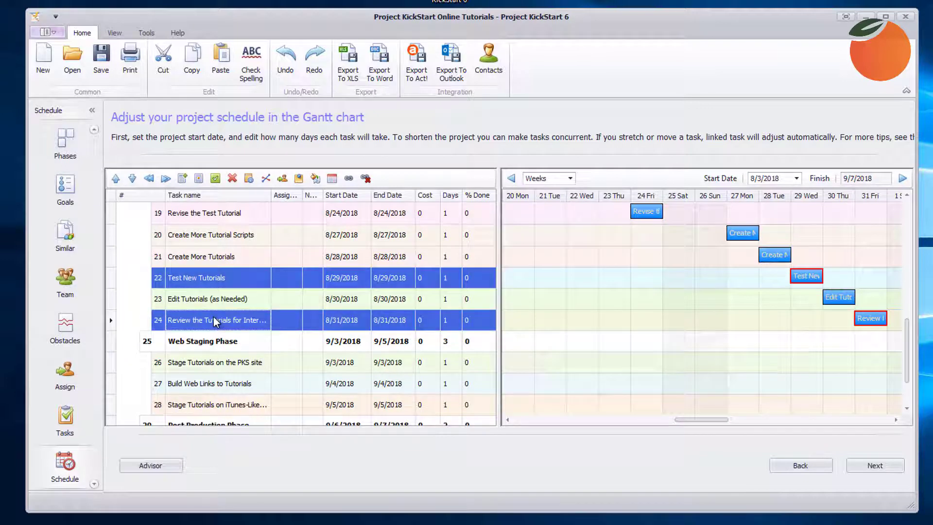
scroll(220, 374, down, 1)
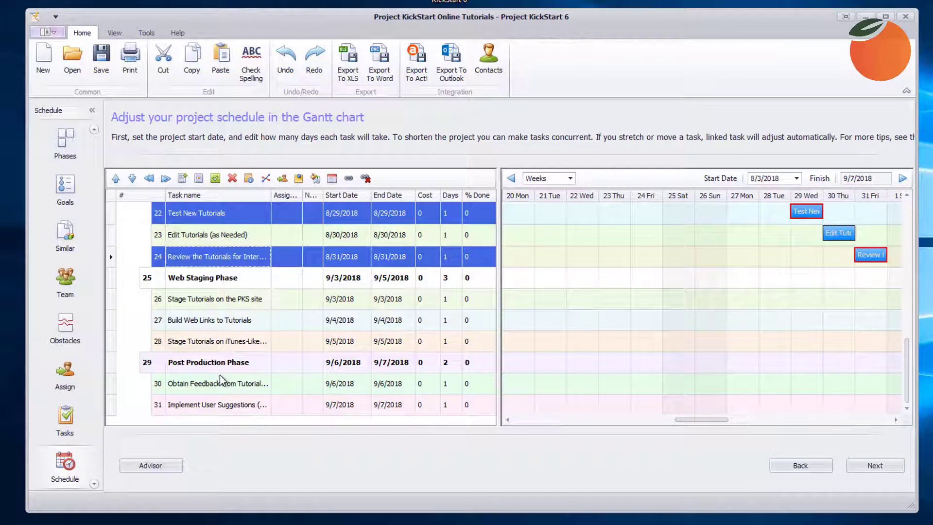
ctrl+click(218, 384)
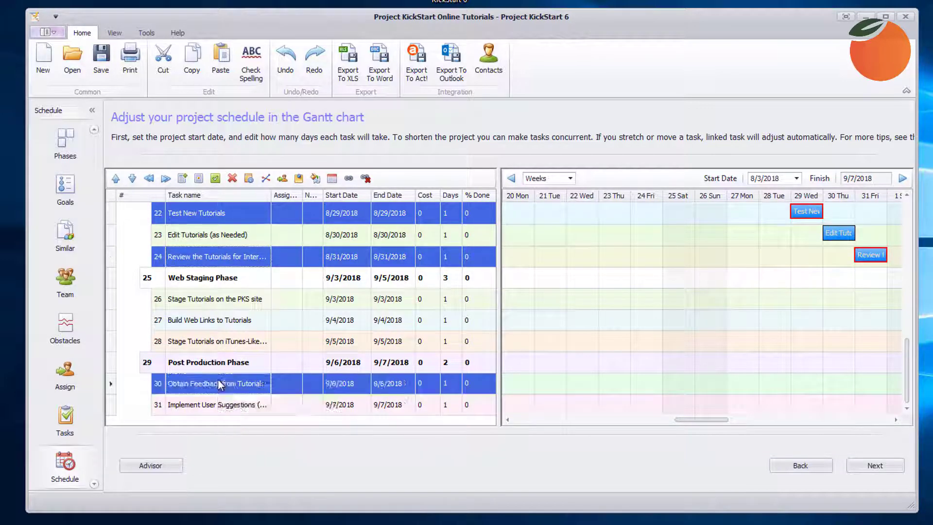
click(314, 179)
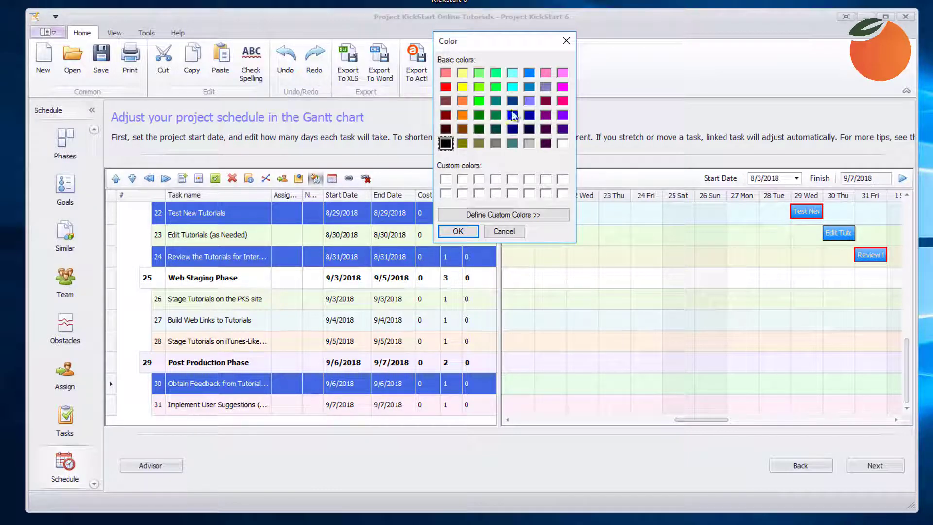
click(562, 115)
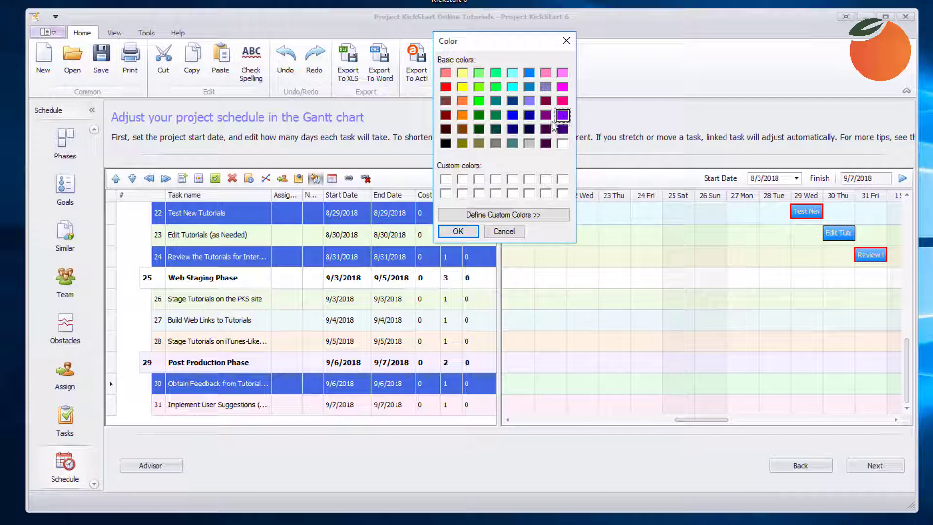
click(460, 233)
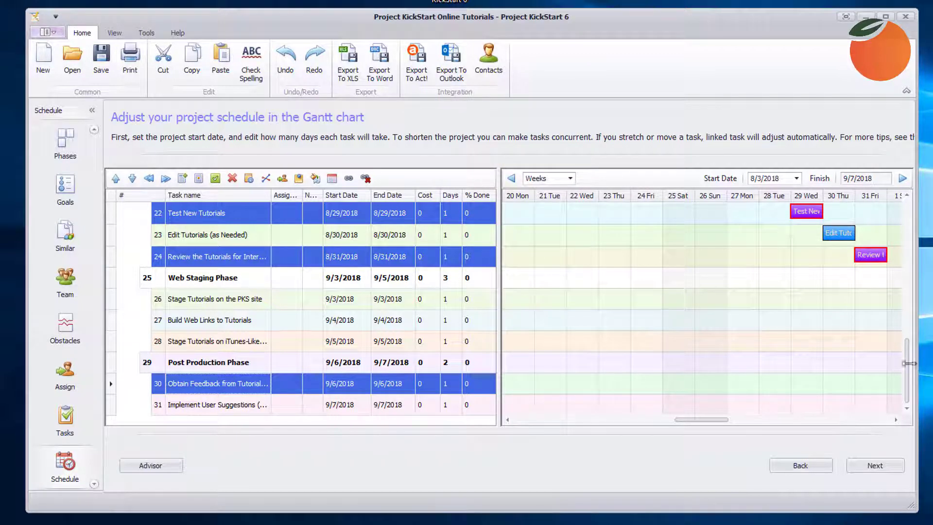
Examine the bar colors of the Project Definition Phase tasks, including Develop the First Tutorial as a Test and the task 16 review
drag(906, 362, 905, 333)
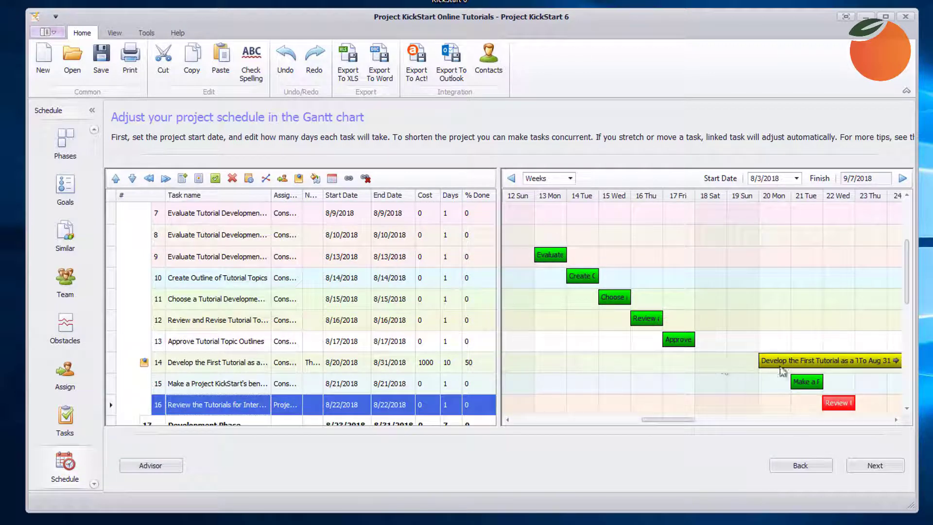
click(781, 361)
scroll(569, 246, down, 2)
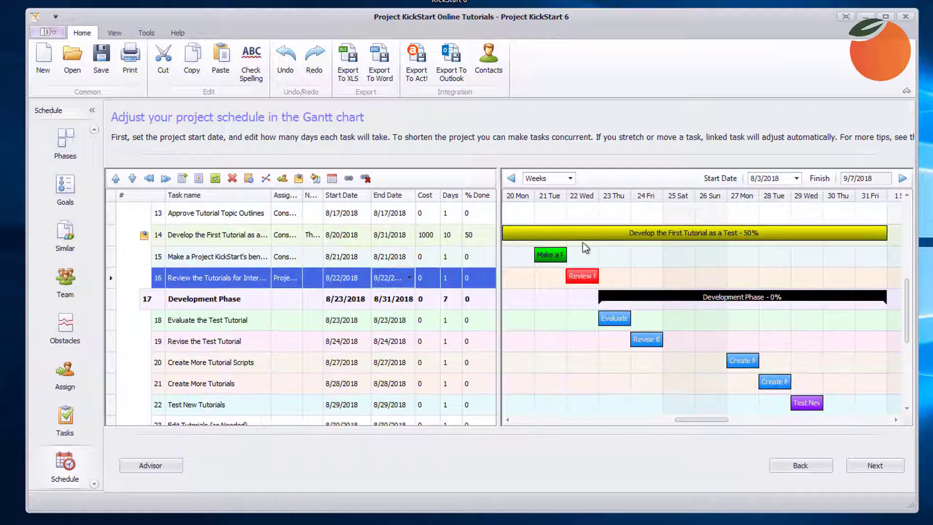
click(606, 240)
click(591, 276)
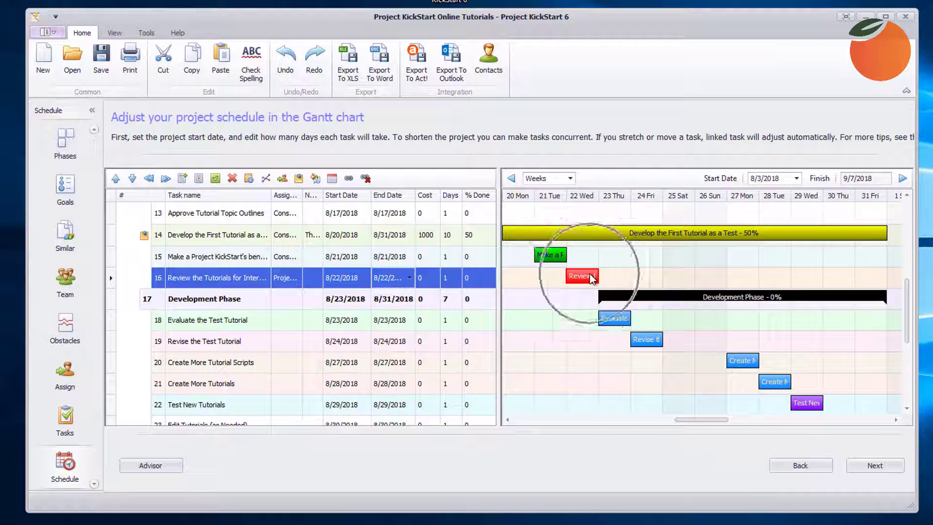
click(592, 278)
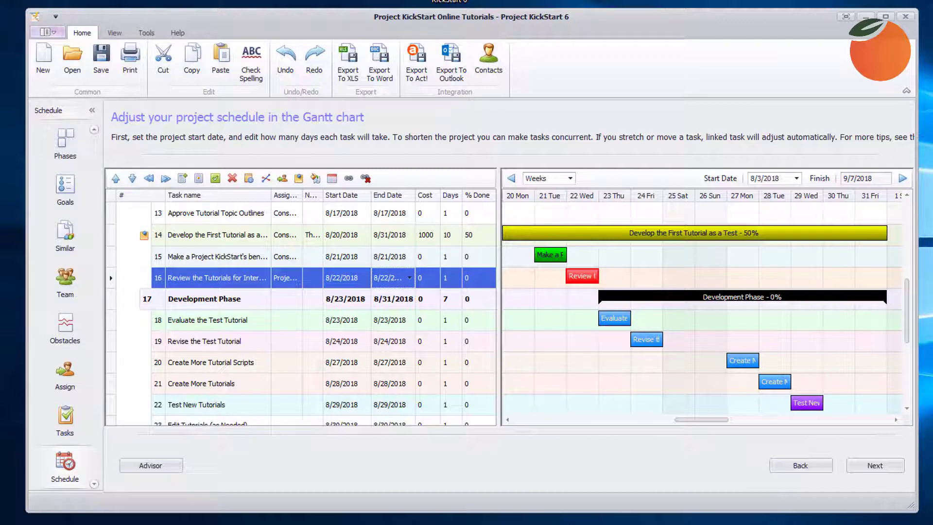
Open the project's Reports page with its Dashboard, Tasks and Gantt report choices
click(55, 32)
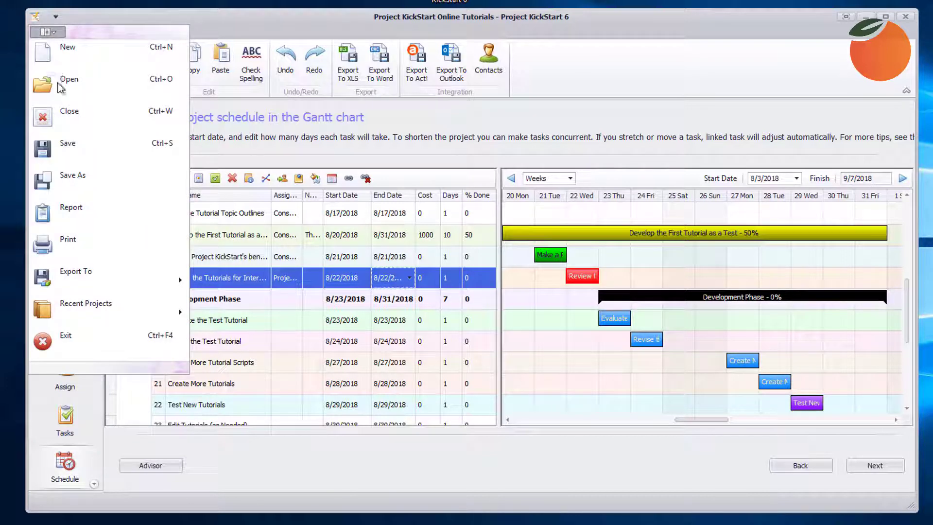
click(71, 215)
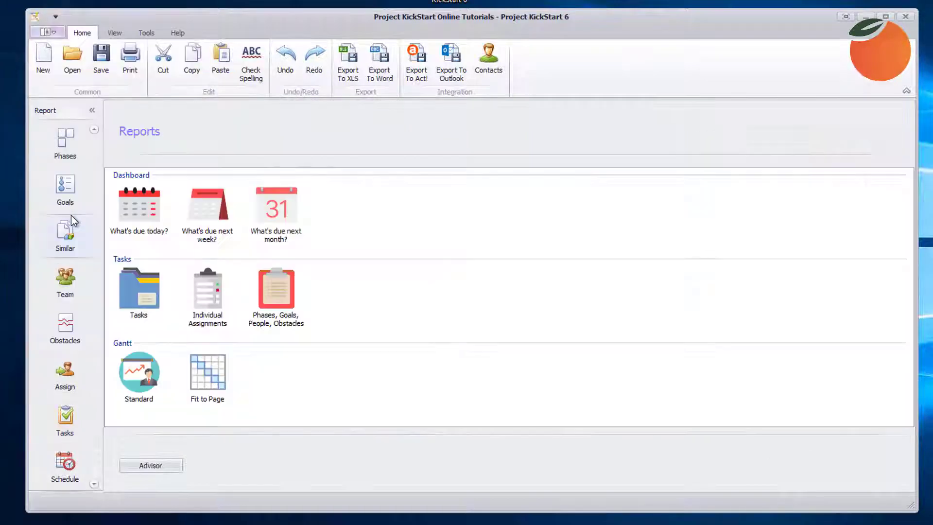